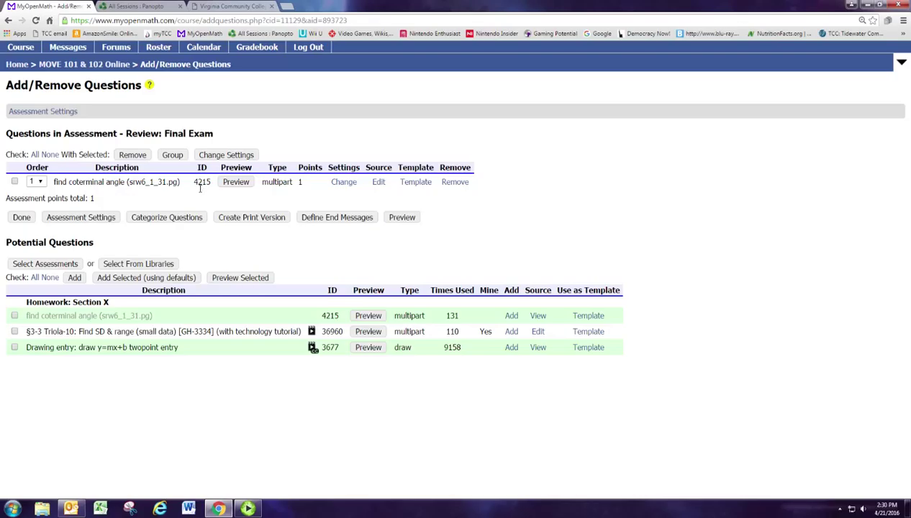
- Open a local editable copy of the find coterminal angle (srw6_1_31.pg) question
click(381, 183)
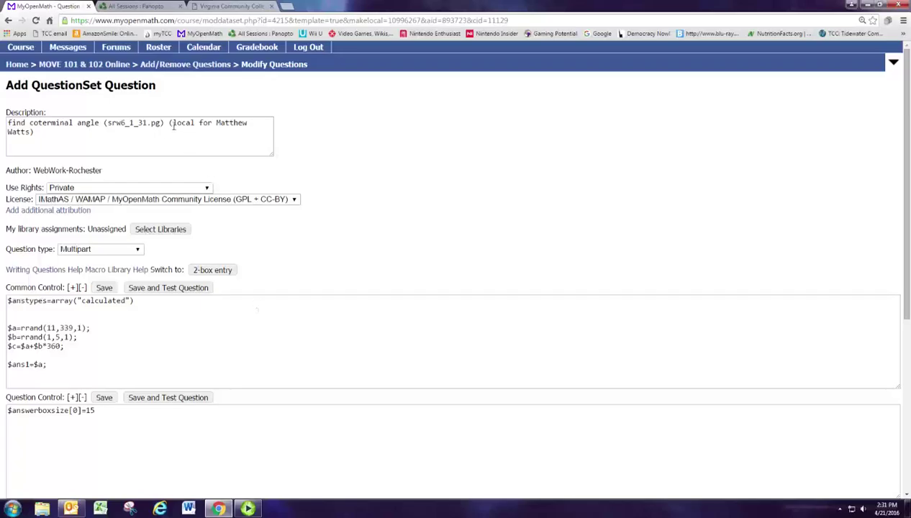
- Check the local-copy note and keep the question's use rights set to Private
drag(168, 123, 188, 141)
click(85, 188)
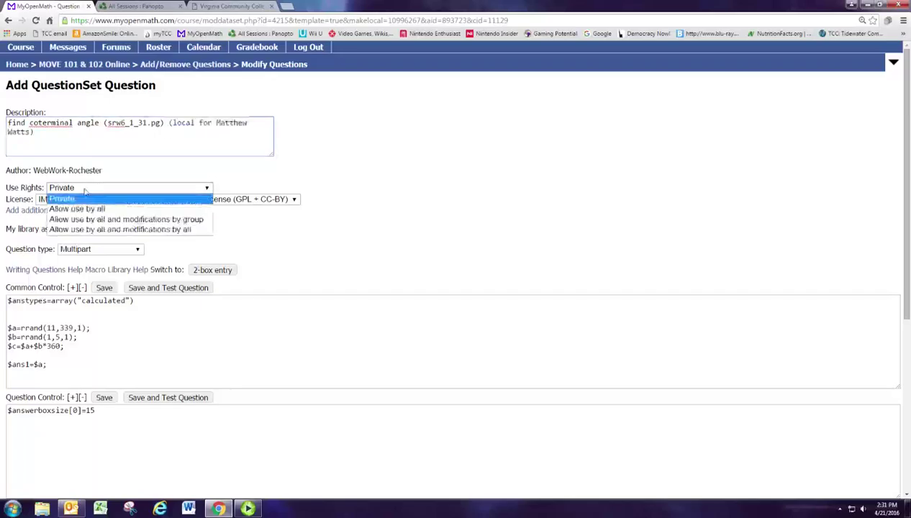
click(84, 190)
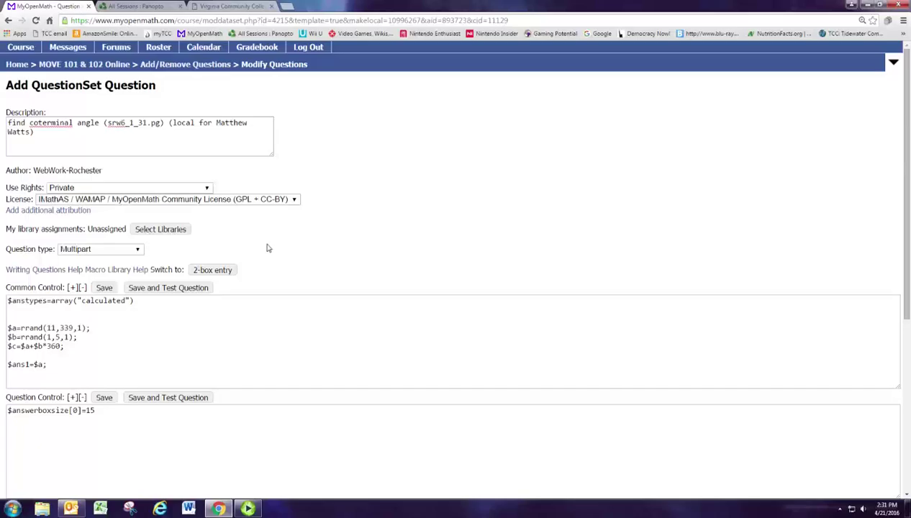
- Review the question code boxes and save and test the local copy
scroll(267, 248, down, 4)
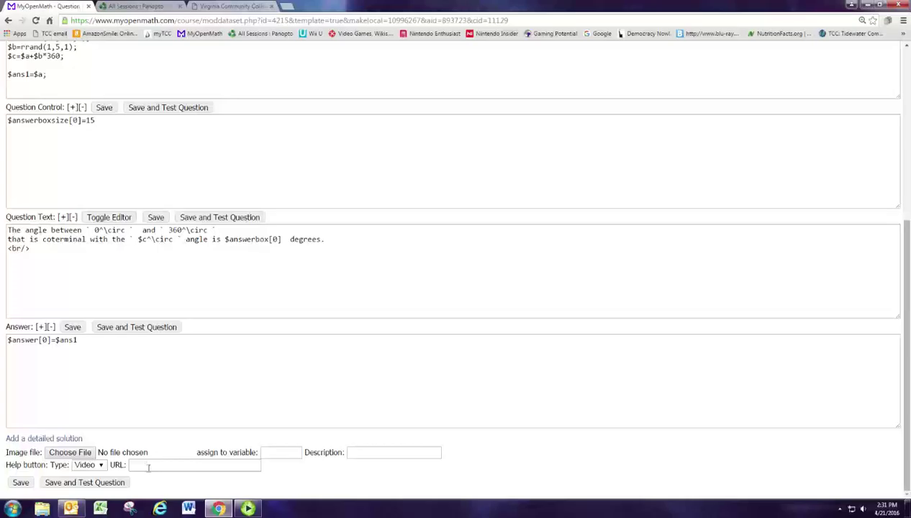
drag(91, 345, 30, 340)
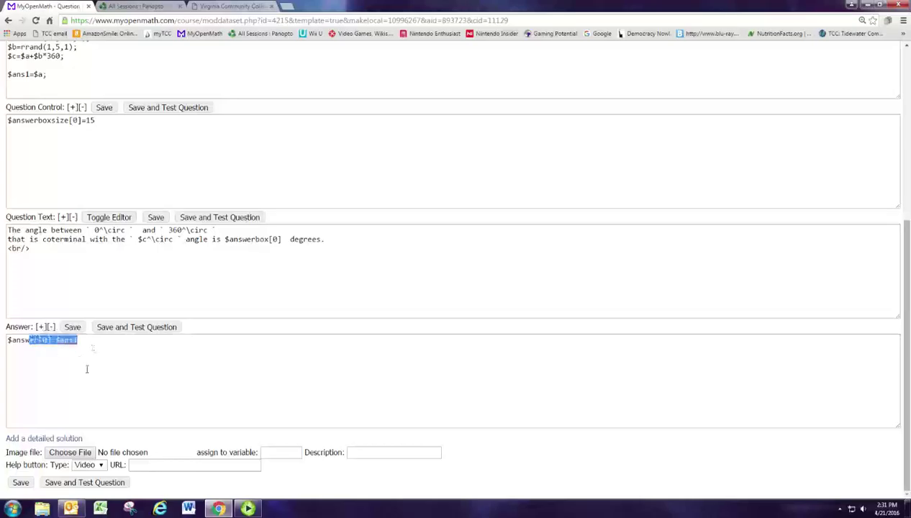
scroll(87, 368, up, 2)
click(96, 387)
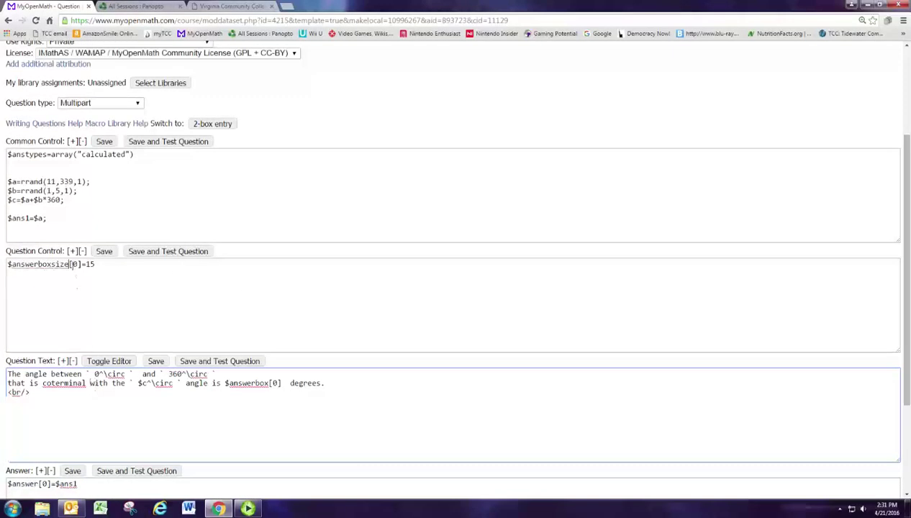
click(139, 255)
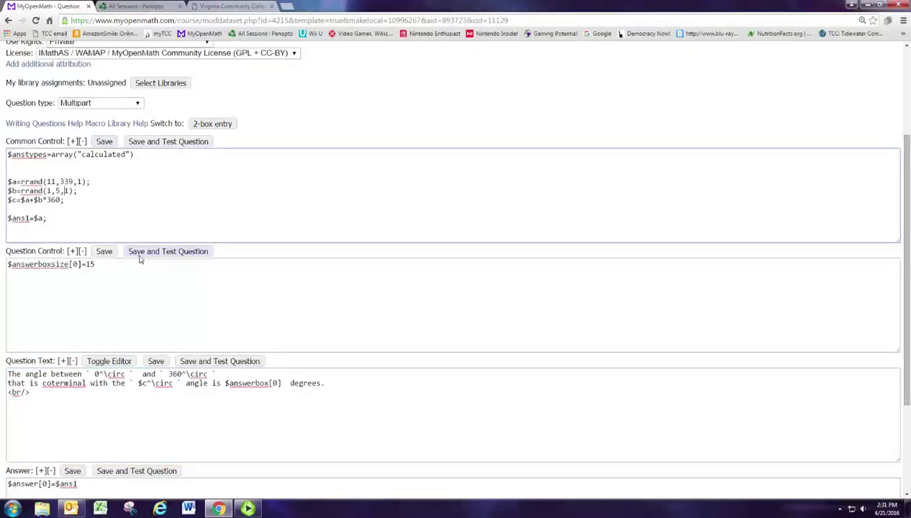
- Select the Help button URL field and open a new browser tab
scroll(142, 259, down, 3)
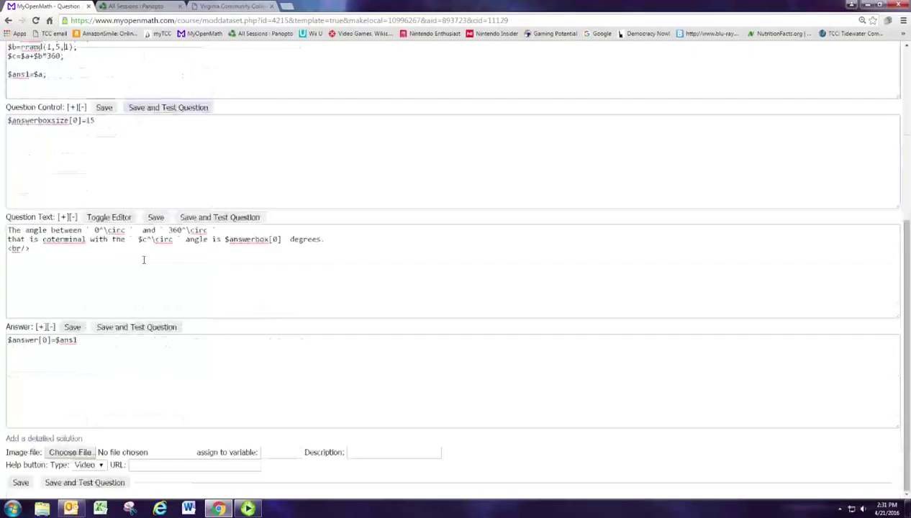
click(158, 465)
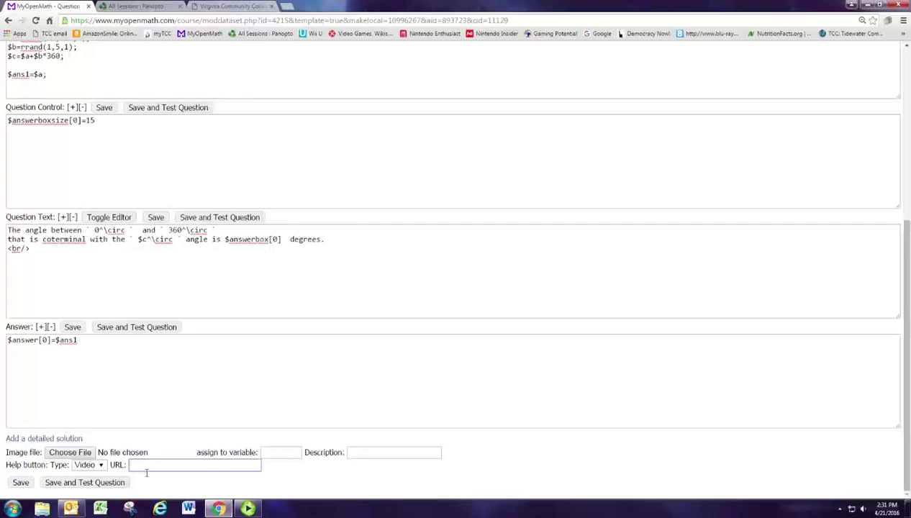
click(286, 6)
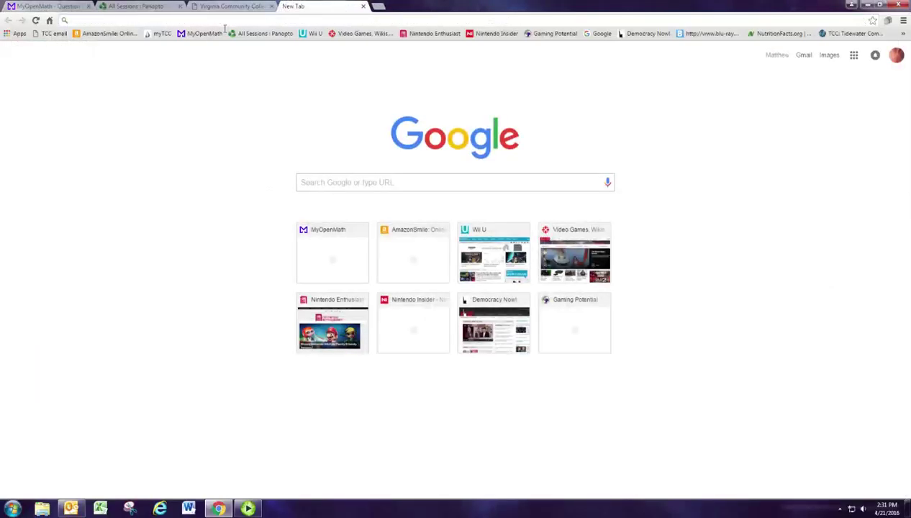
text(www.)
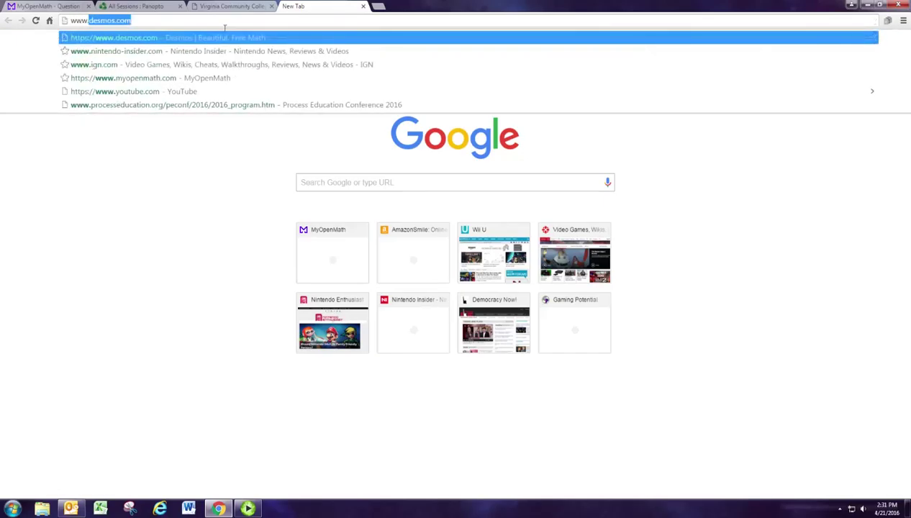
key(BackSpace)
text(mathispo)
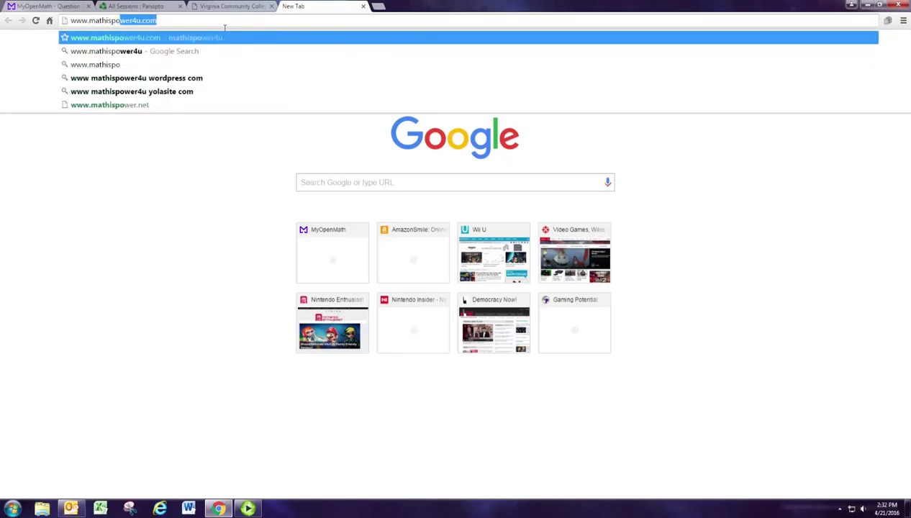
key(Return)
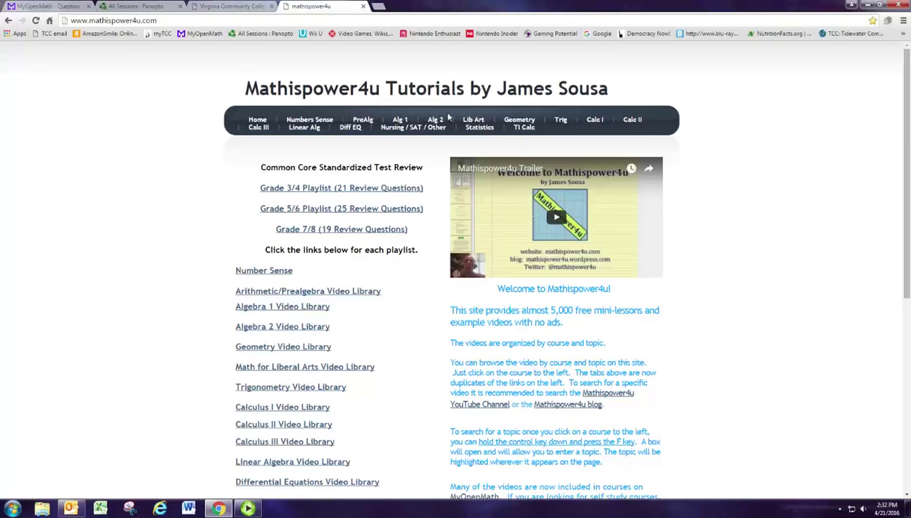
- Search the full Trigonometry playlist for 'coterminal' and open the coterminal angle between 0 and 360 video
click(563, 122)
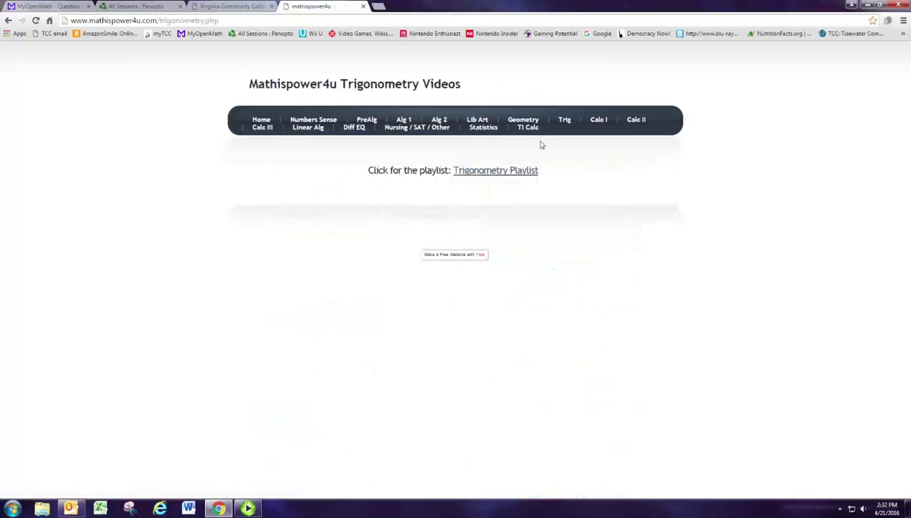
click(500, 172)
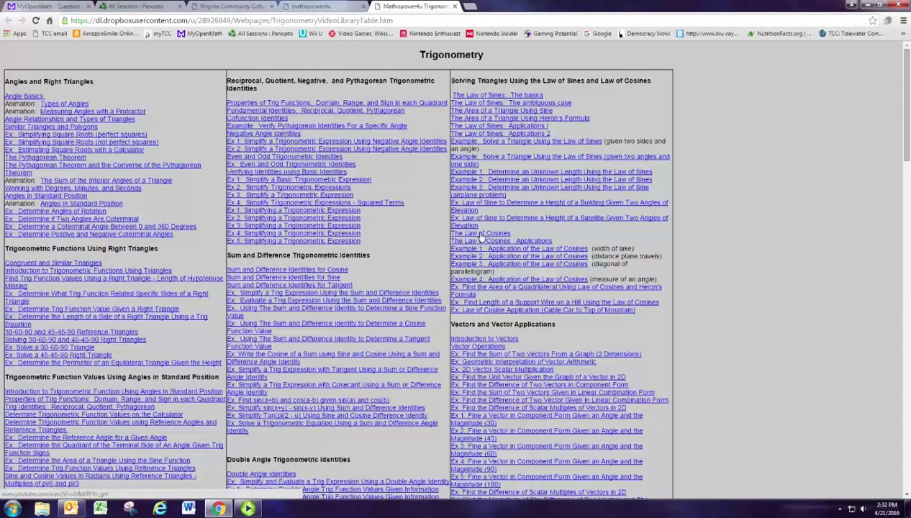
key(ctrl+f)
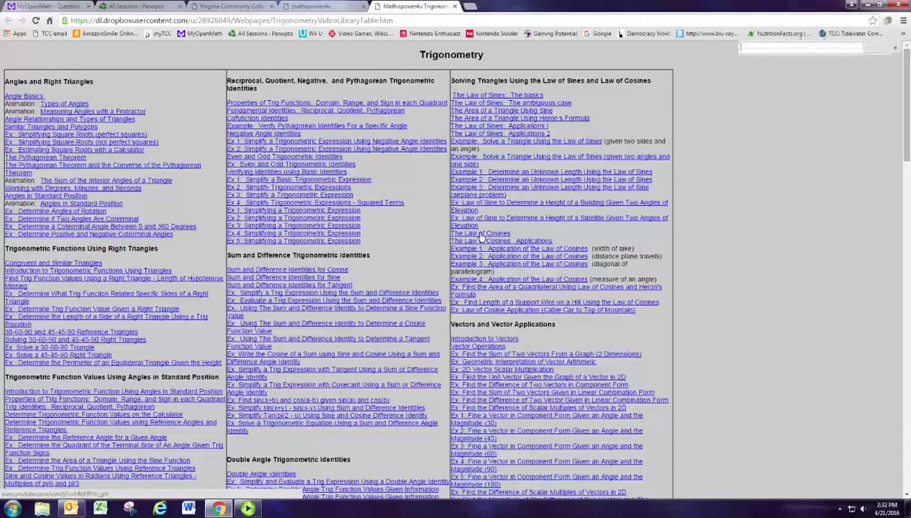
text(coterm)
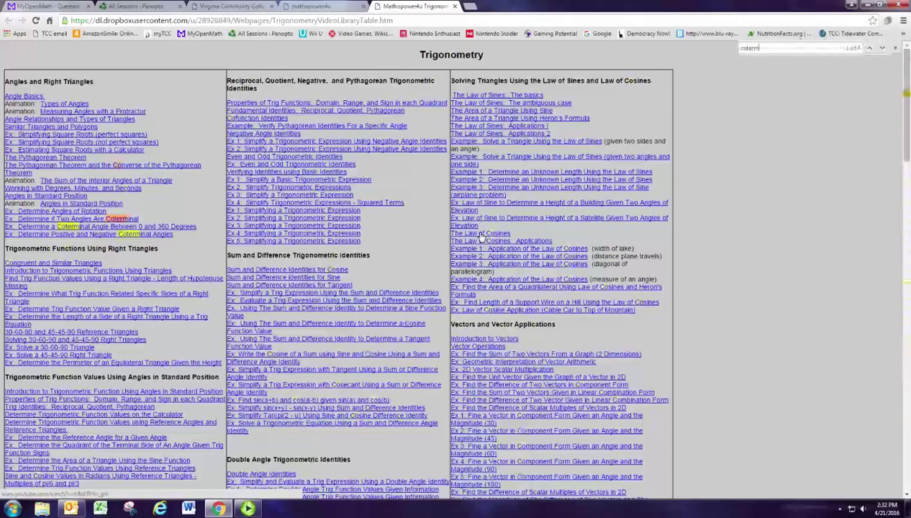
text(inal)
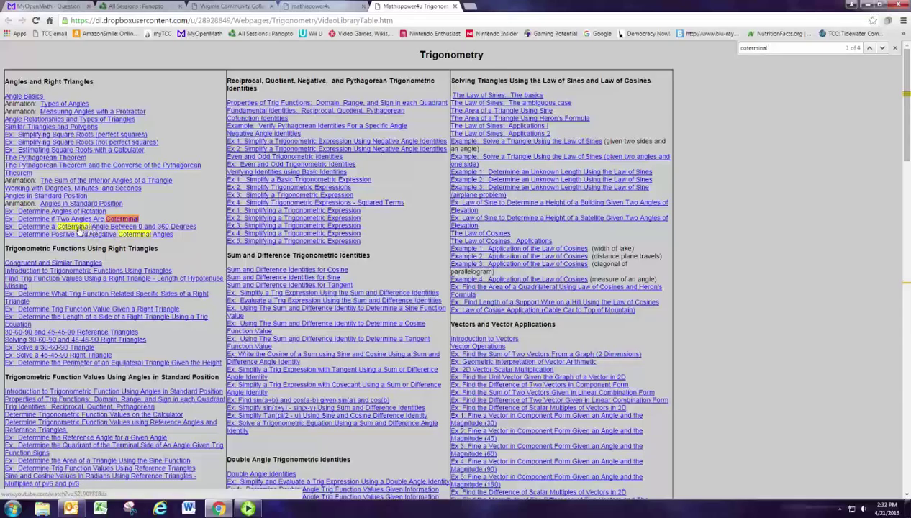
click(79, 228)
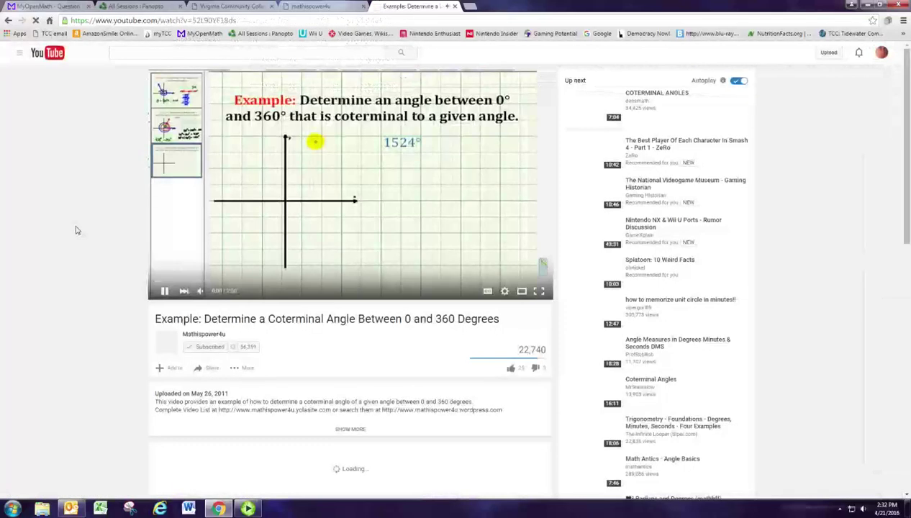
- Pause the coterminal angle video and scroll to its youtu.be share link
click(165, 292)
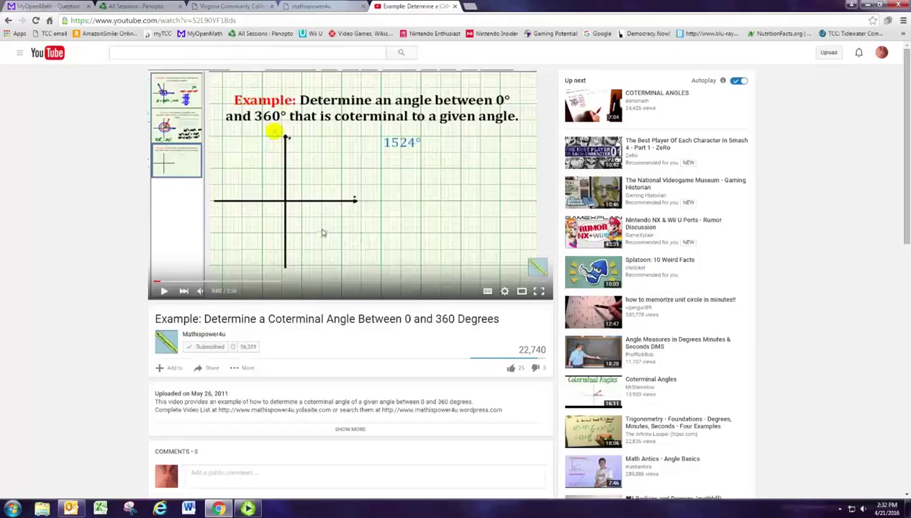
scroll(324, 232, down, 1)
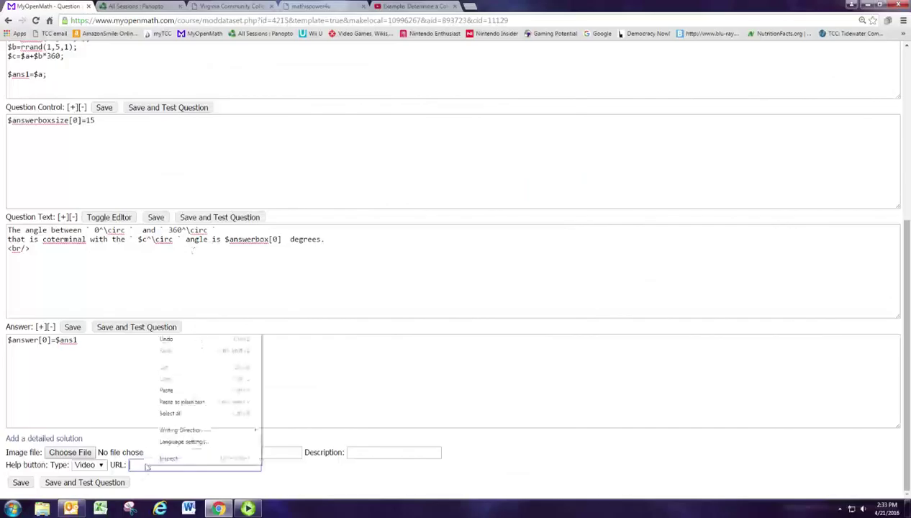
- Paste youtu.be/52L90YF18ds as the Video help URL, save, and confirm it plays in question 80165's preview
click(155, 386)
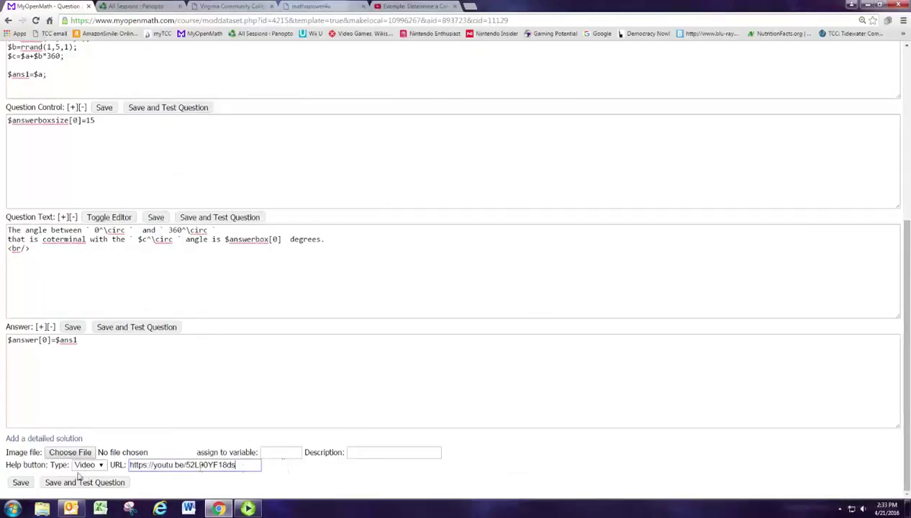
click(28, 483)
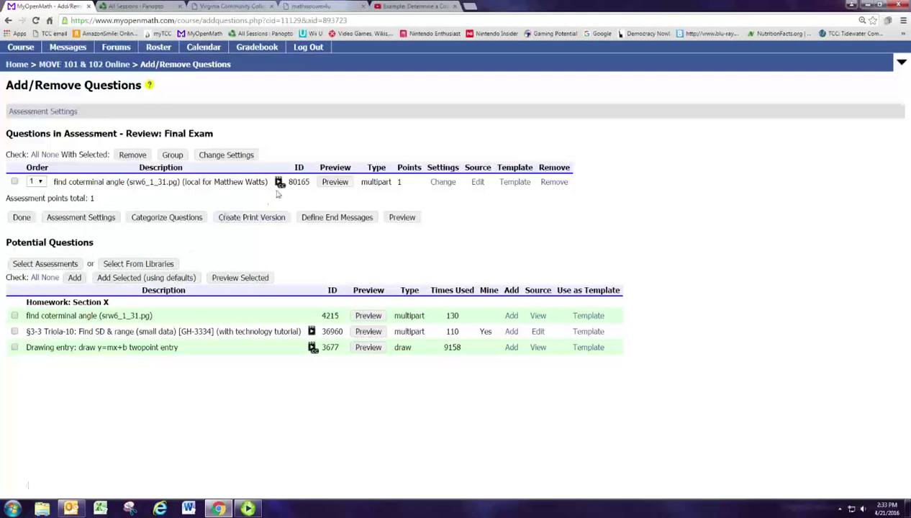
click(334, 183)
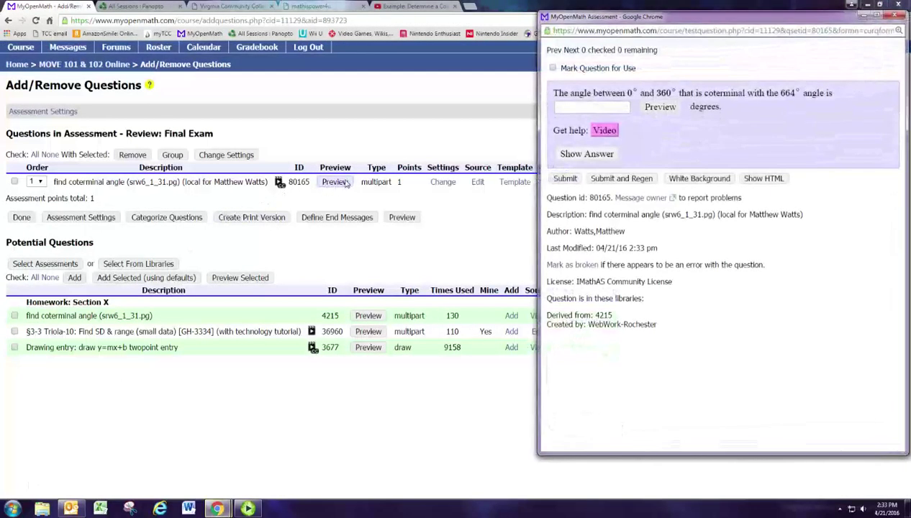
click(601, 135)
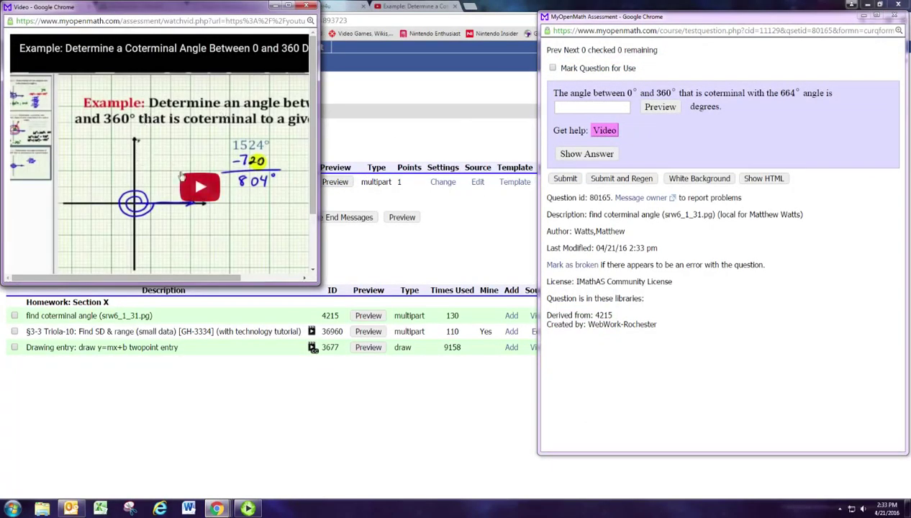
click(307, 10)
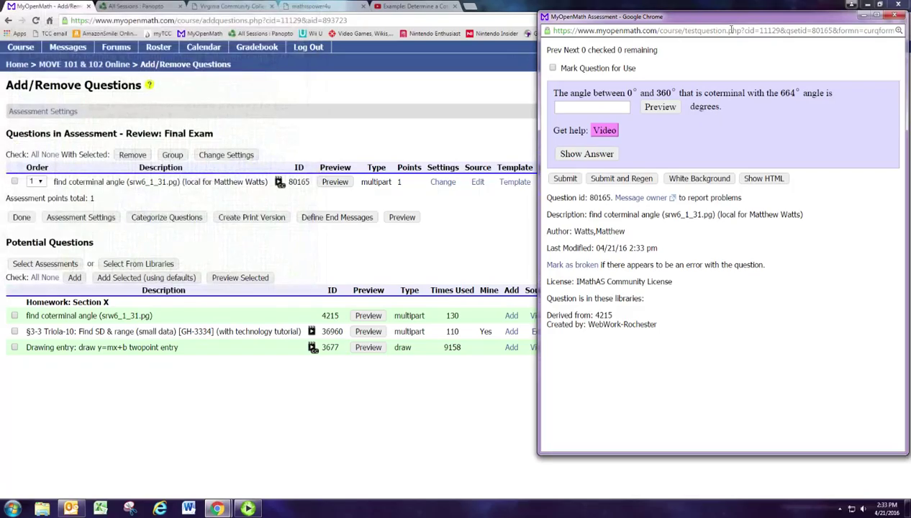
click(897, 16)
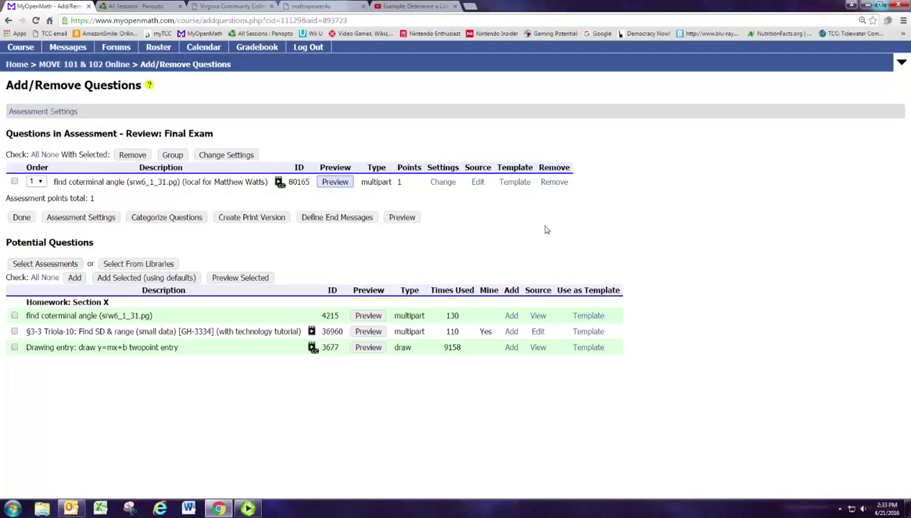
click(446, 186)
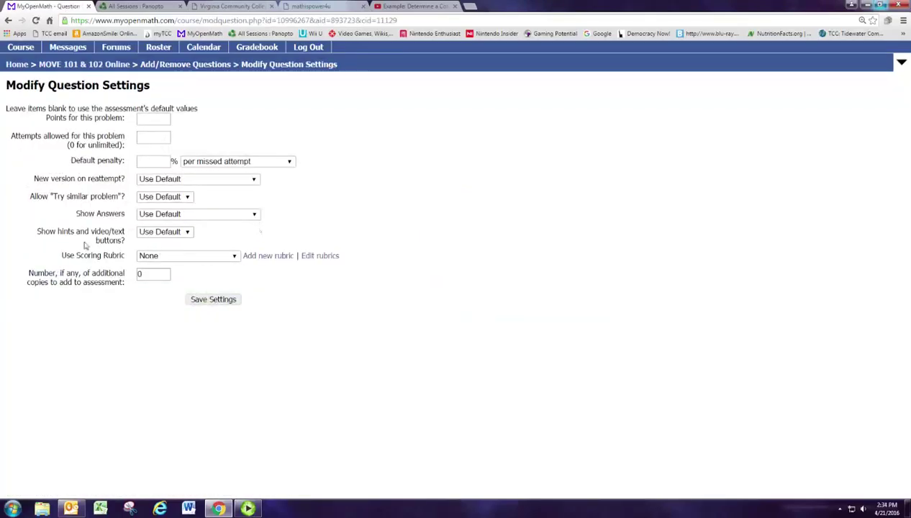
click(156, 232)
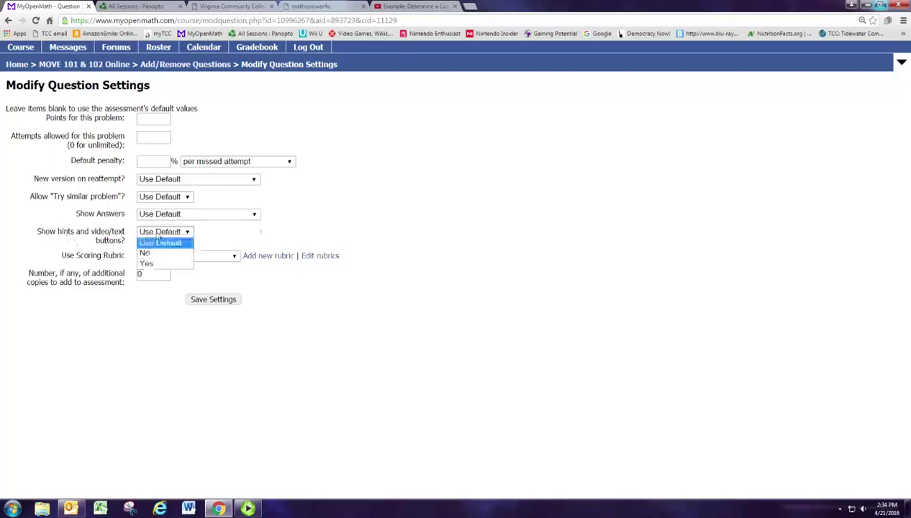
click(152, 252)
click(206, 299)
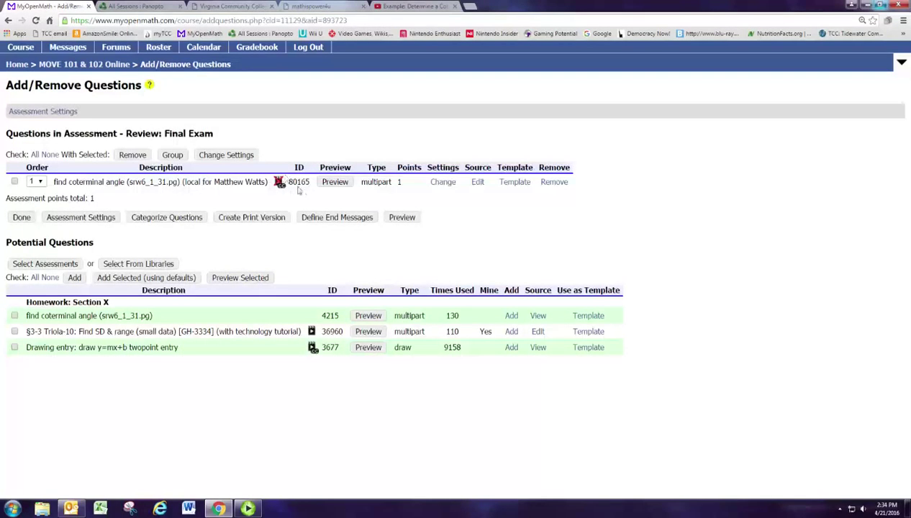
click(335, 182)
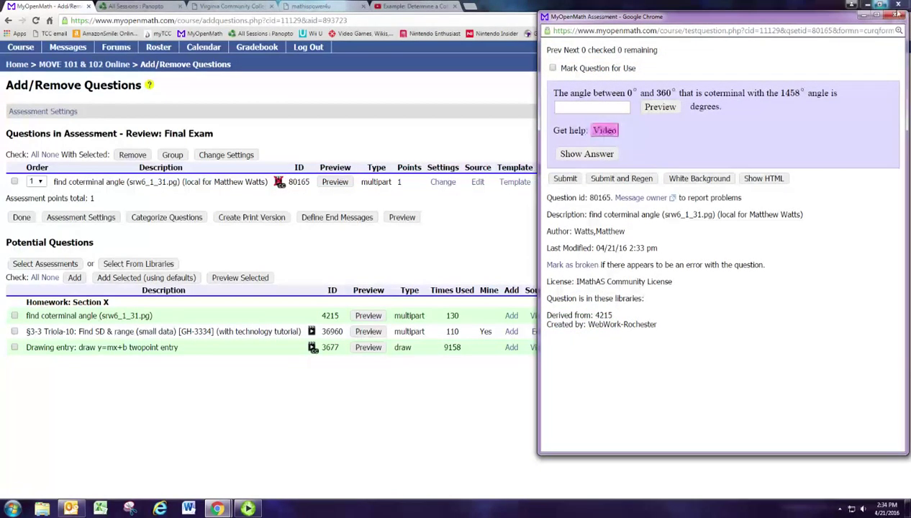
click(897, 15)
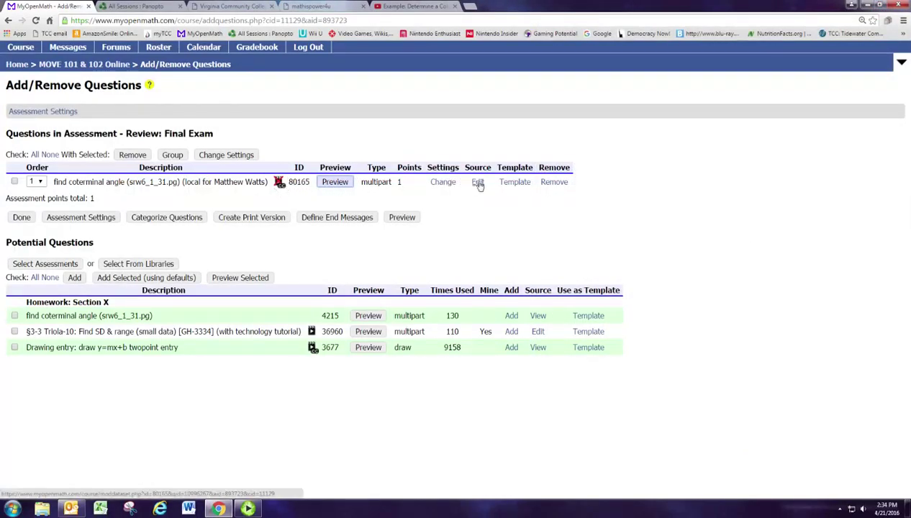
click(442, 183)
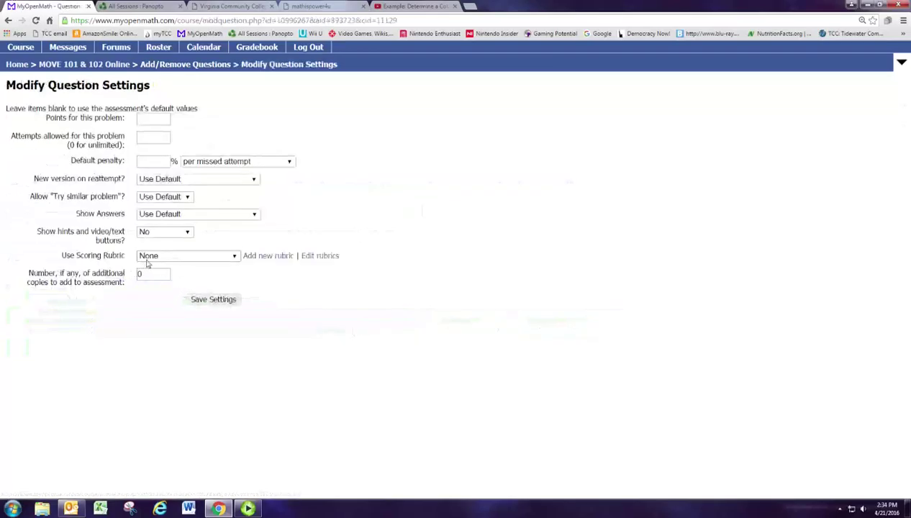
click(163, 232)
click(155, 243)
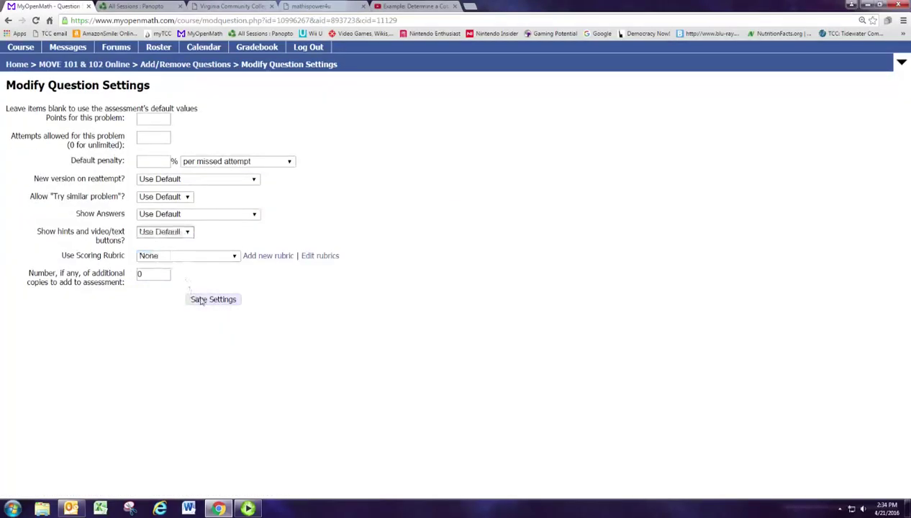
click(201, 300)
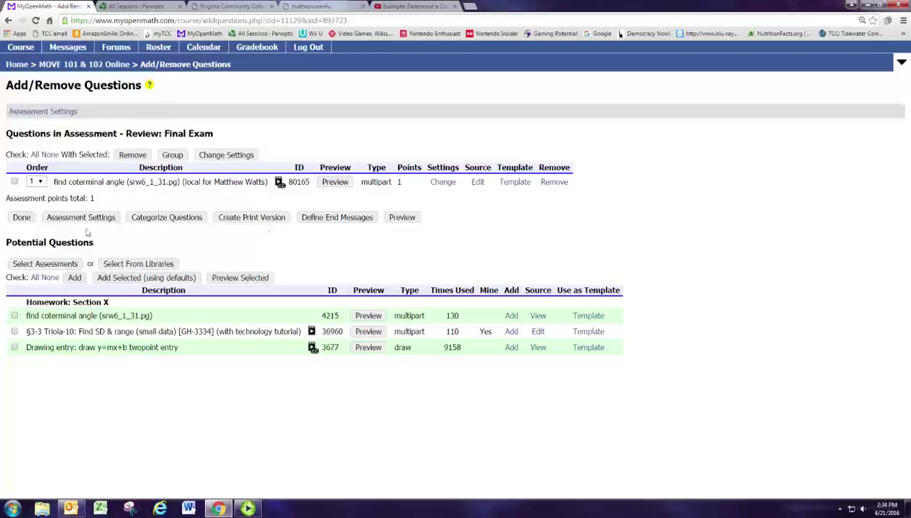
click(21, 217)
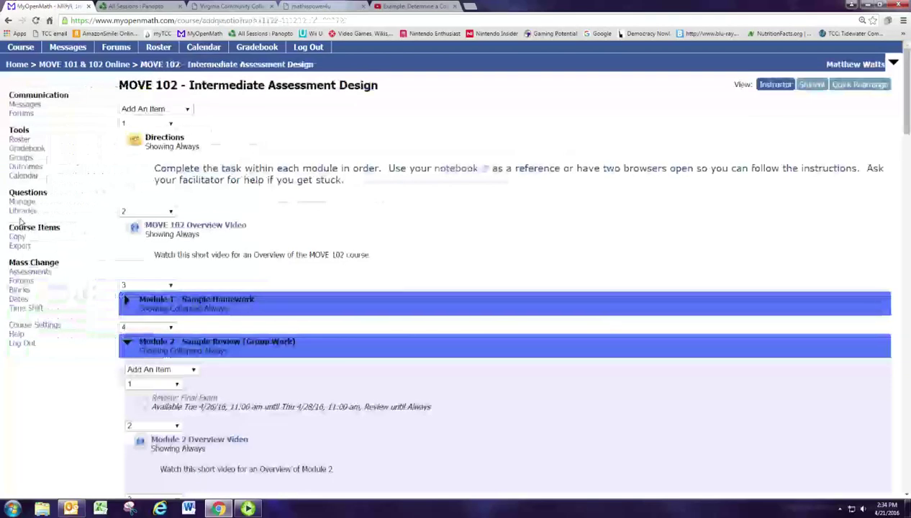
- View the coterminal question's Video help in Review: Final Exam, then return to the MOVE 102 course page
scroll(21, 222, down, 2)
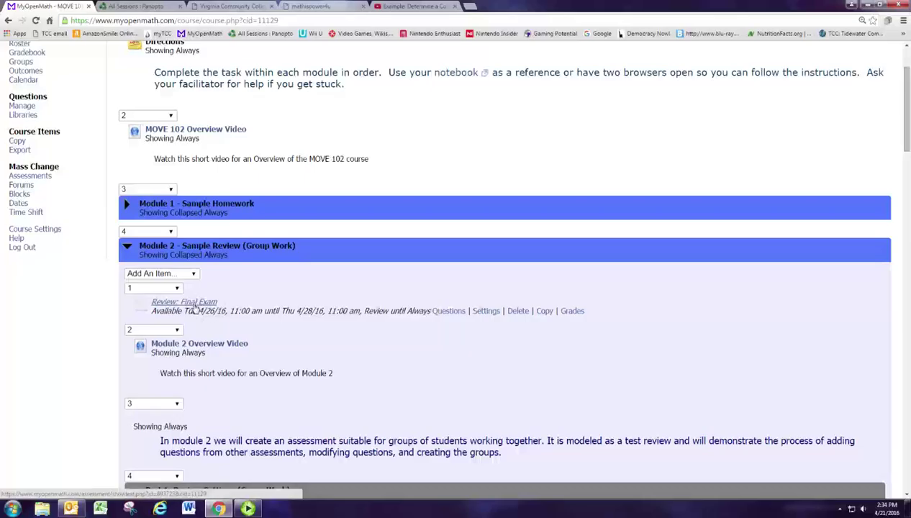
click(193, 303)
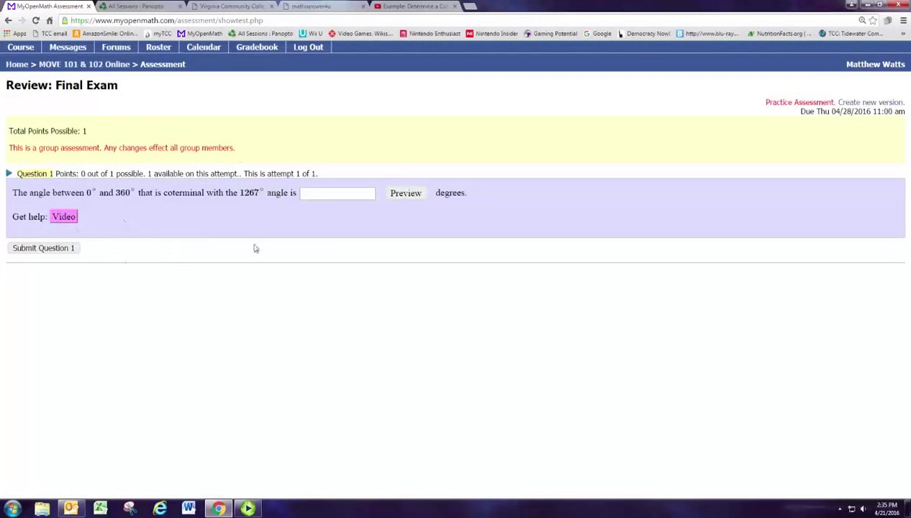
click(8, 20)
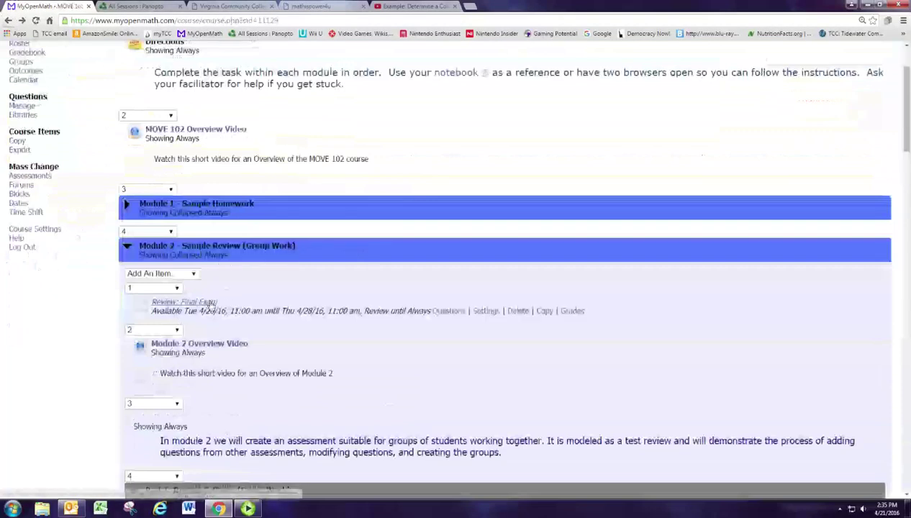